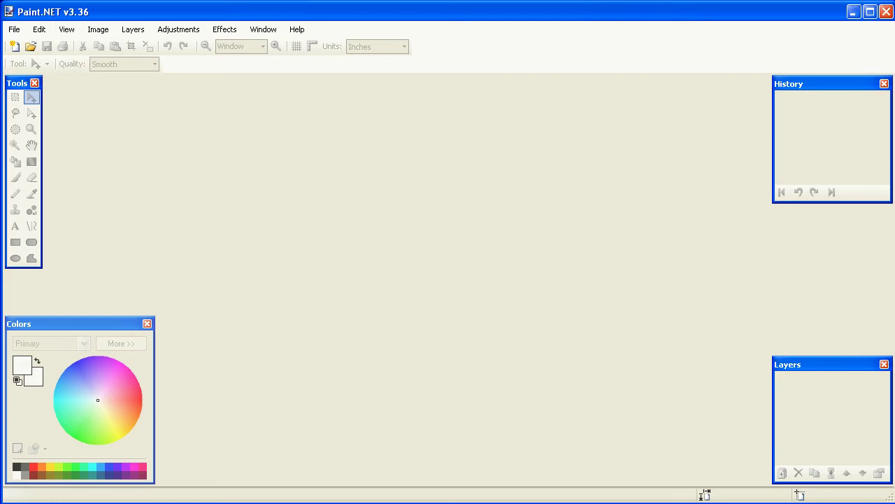
Step: Create a new blank 1710 × 1304 pixel image at 3 pixels/inch resolution
left_click(14, 29)
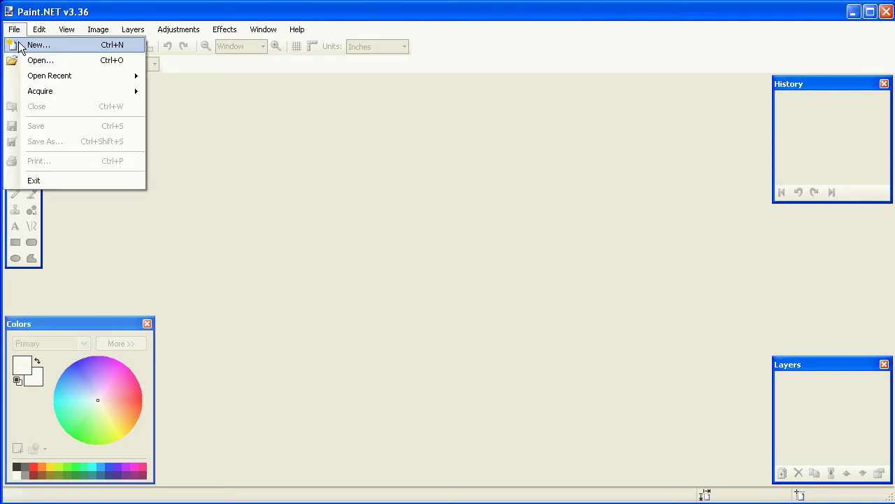
left_click(28, 42)
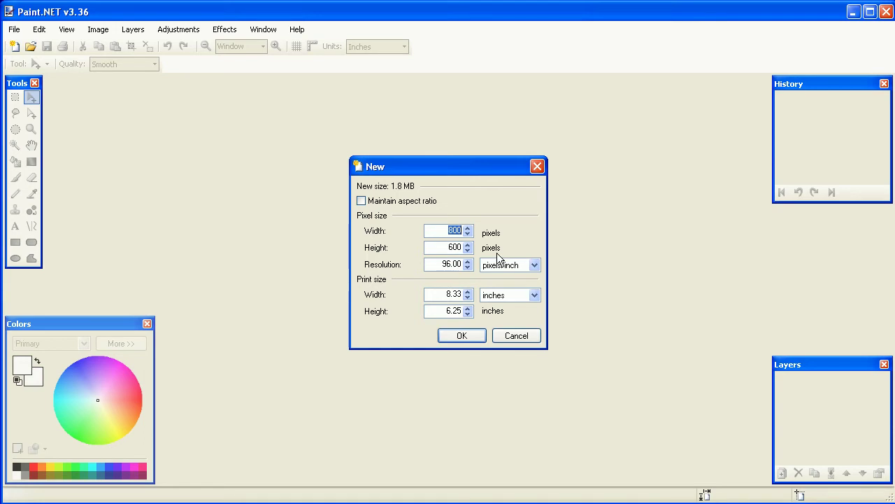
type("1710")
type("1304")
left_click_drag(441, 264, 448, 264)
type("3")
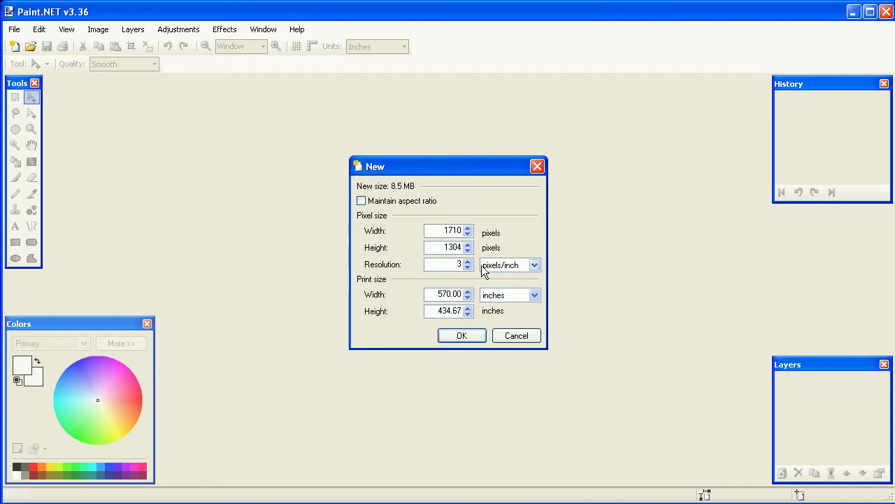
left_click(462, 336)
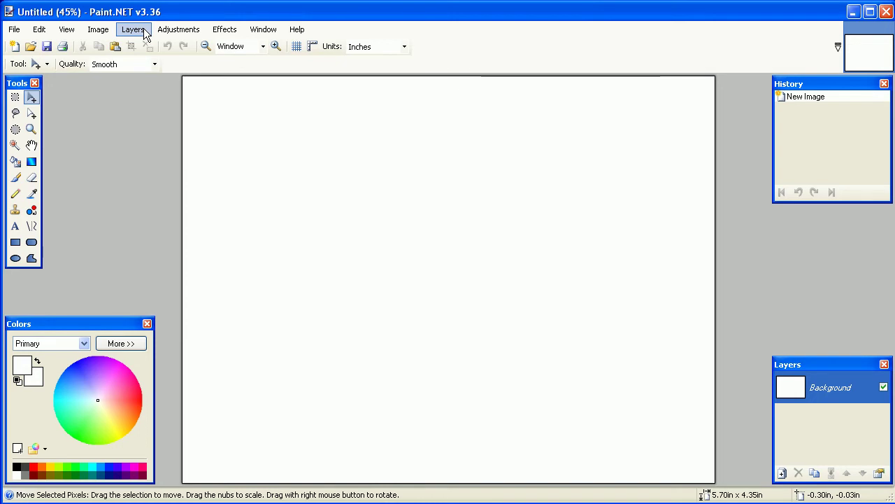
Step: Import the iStock dandelion girl photo as a new layer and scale it to fill the canvas
left_click(145, 33)
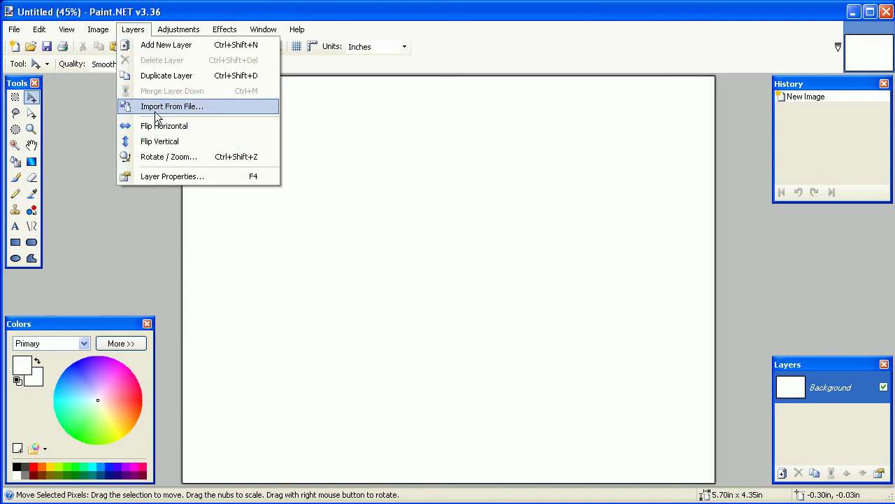
left_click(157, 110)
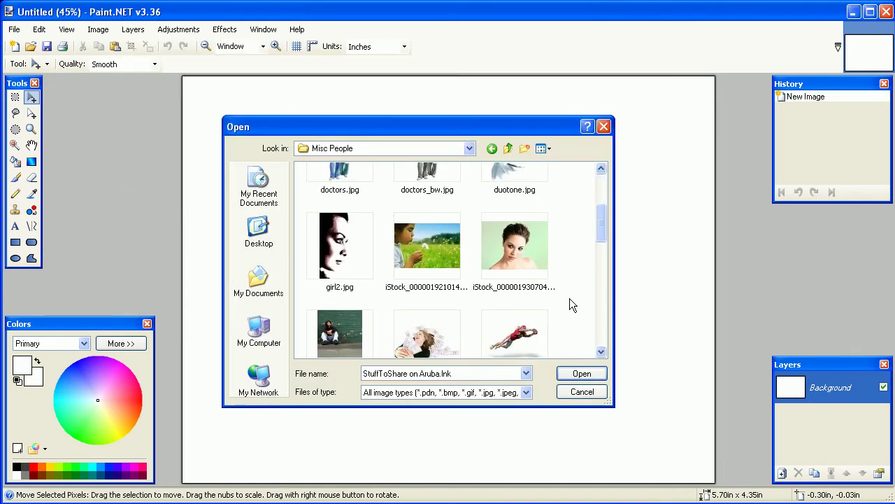
double_click(447, 240)
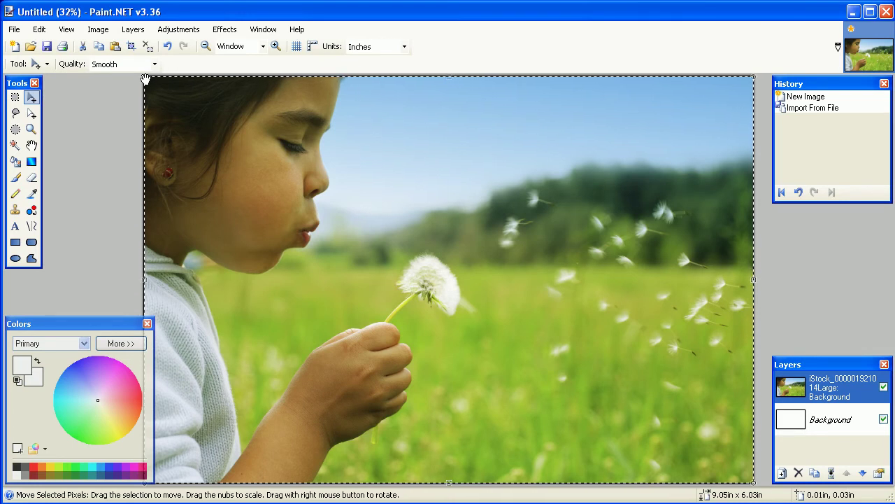
mouse_move(153, 86)
left_mouse_down()
mouse_move(189, 117)
mouse_move(144, 76)
left_mouse_up()
left_click(128, 31)
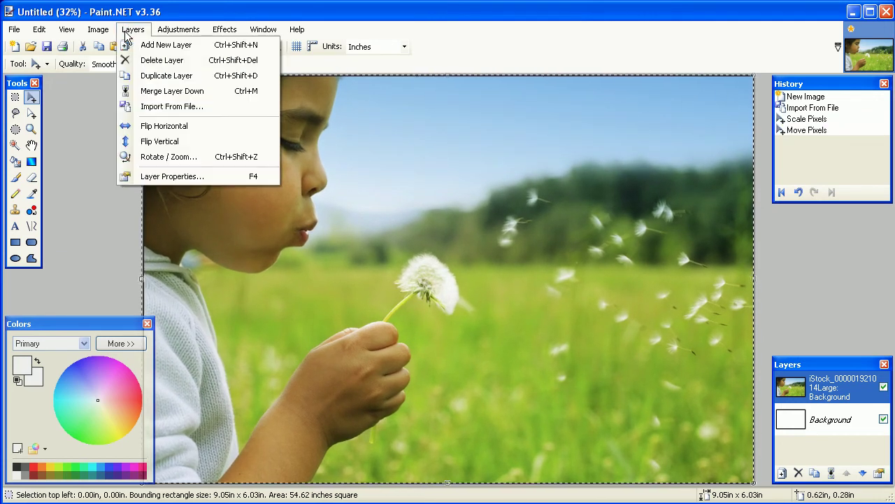
Step: On a new layer, type the tagline 'changing the way you send mail...one card at a time' across the sky
left_click(166, 45)
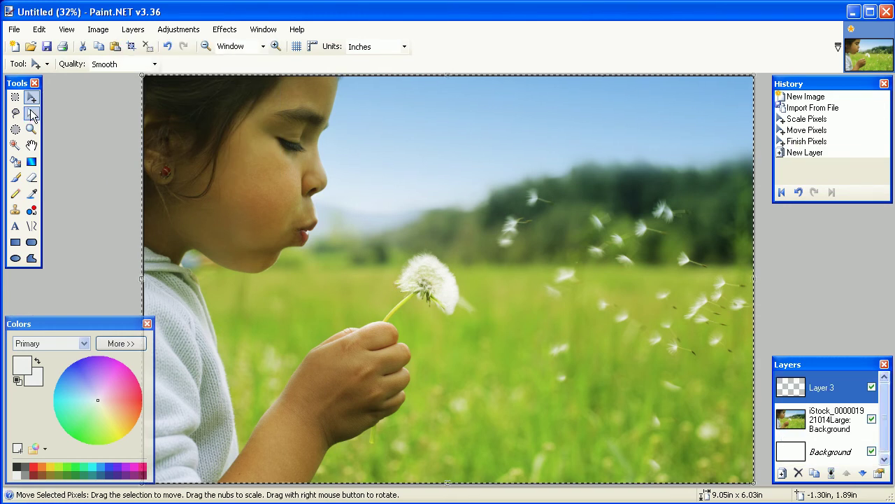
left_click(15, 227)
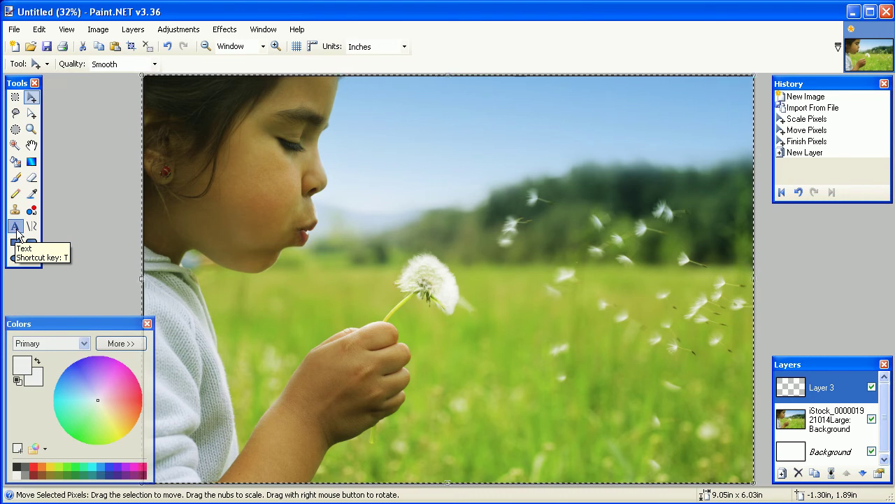
left_click(360, 188)
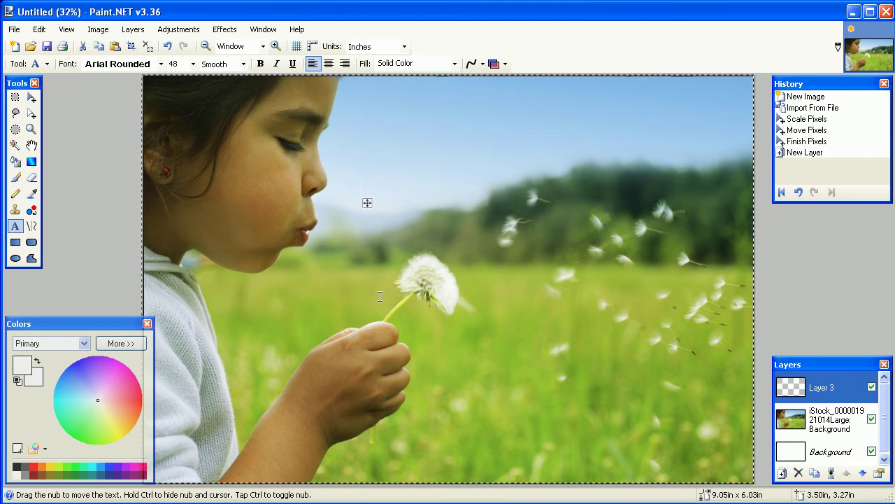
type("c")
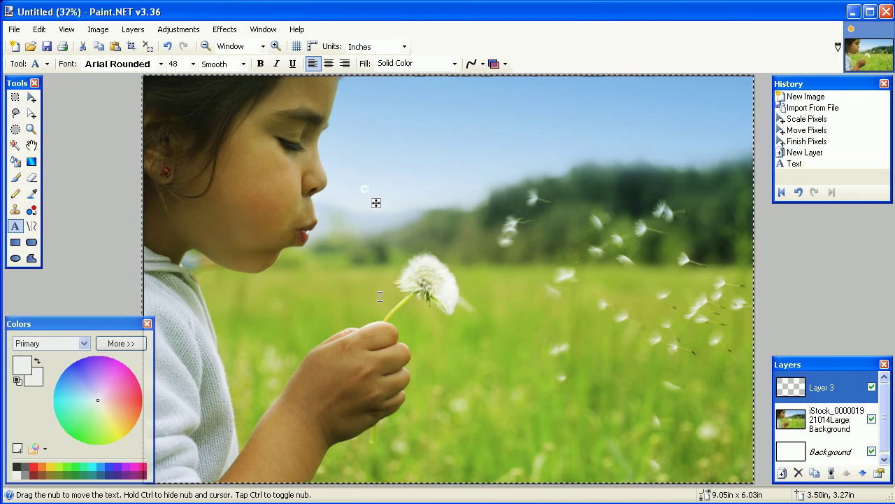
type("hanging the way you ")
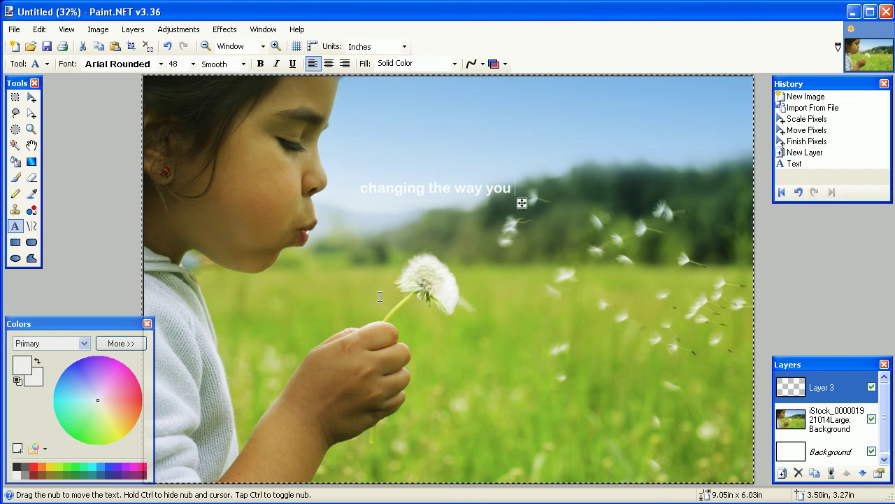
type("send mail...one ")
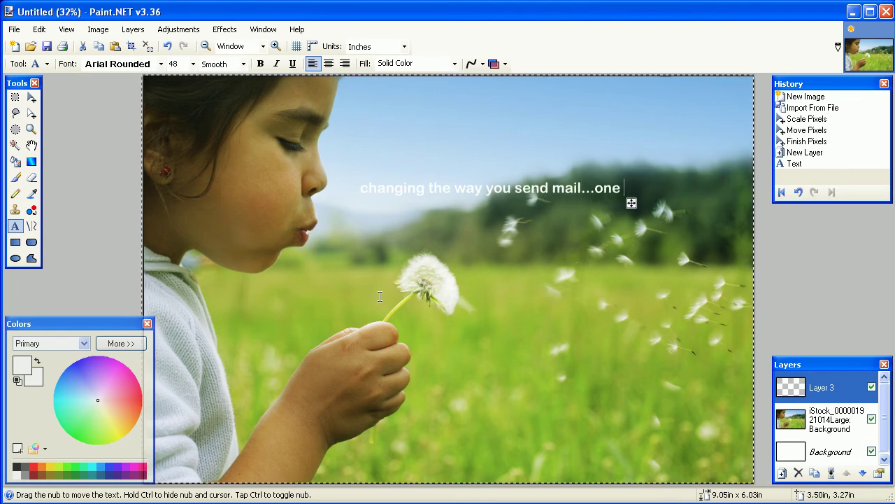
type("card at a time")
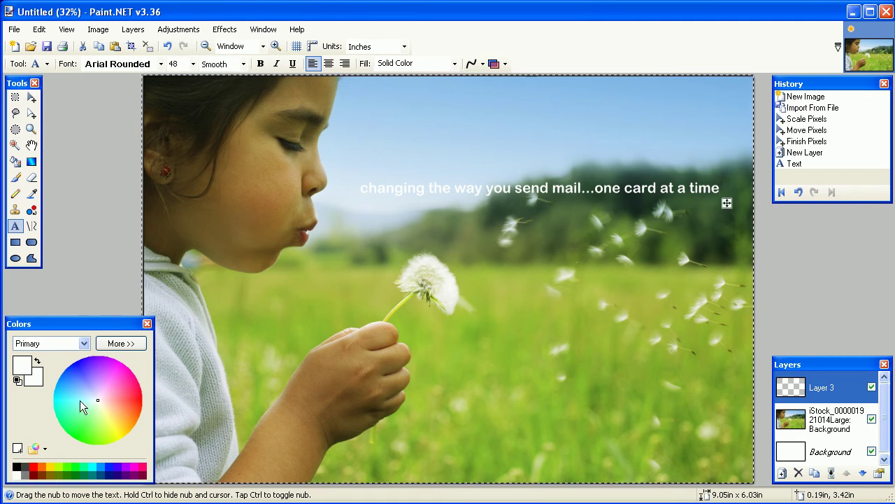
Step: Move the finished tagline slightly lower on the photo and commit the move
left_click(31, 100)
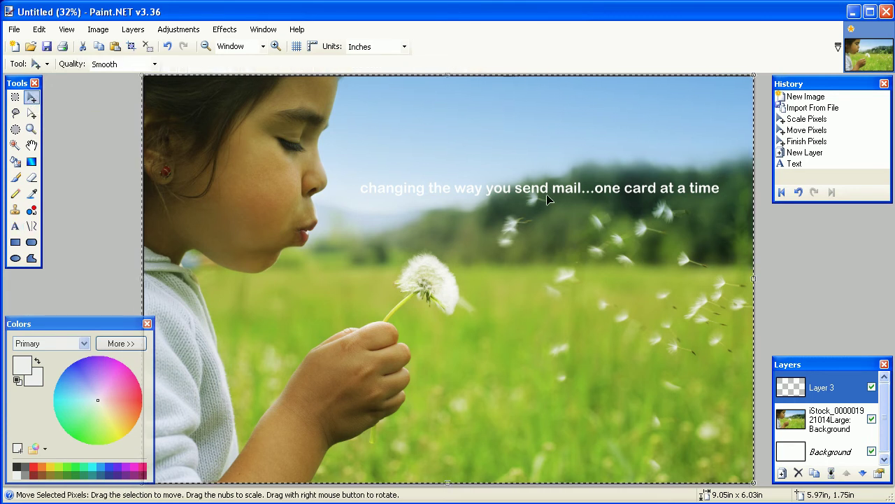
left_click_drag(549, 236, 548, 238)
key("s")
key("s")
left_click(184, 105)
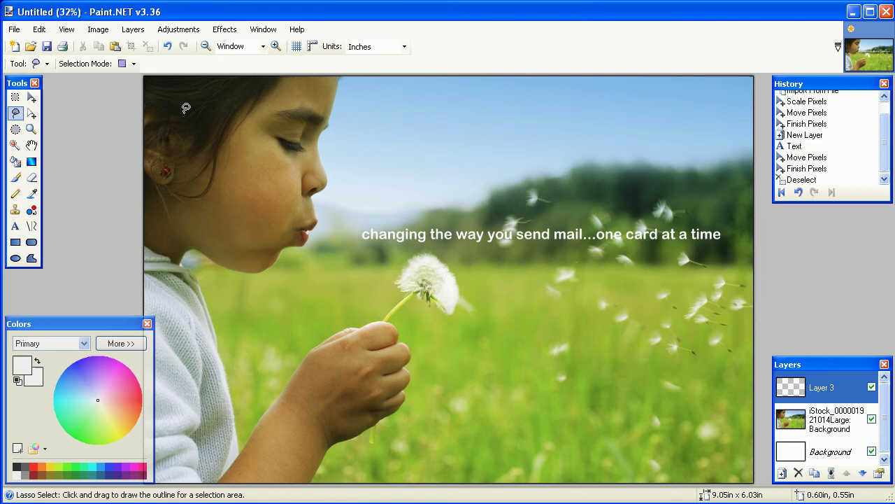
left_click(33, 99)
left_click(128, 32)
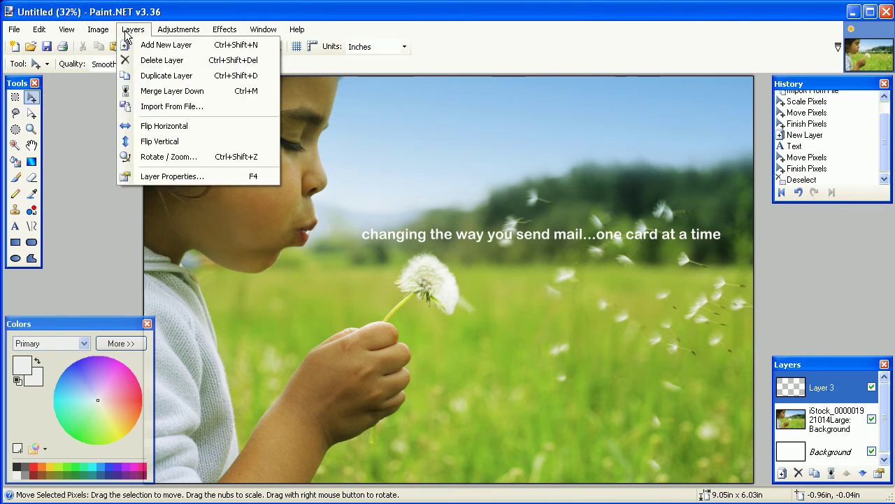
Step: Import Enthusem_logosheet_V4_trans_white.tif as a layer, shrink it and place it bottom-right
left_click(147, 108)
left_click_drag(603, 255, 603, 300)
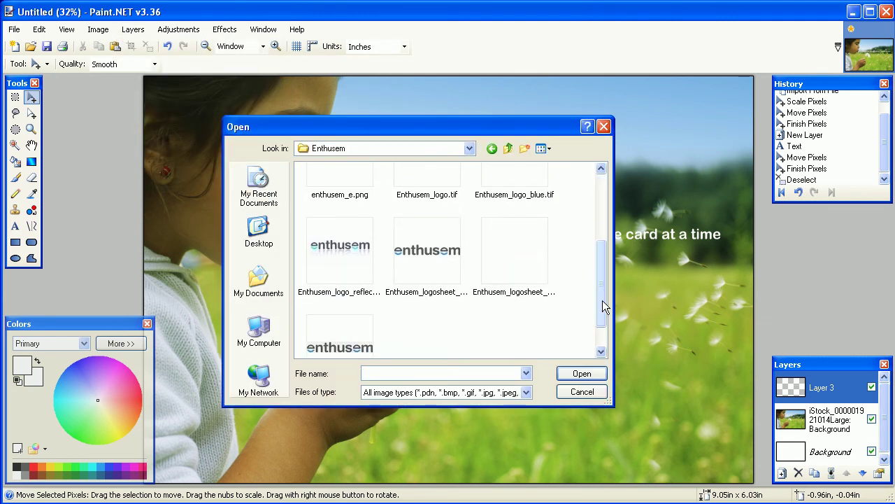
double_click(504, 248)
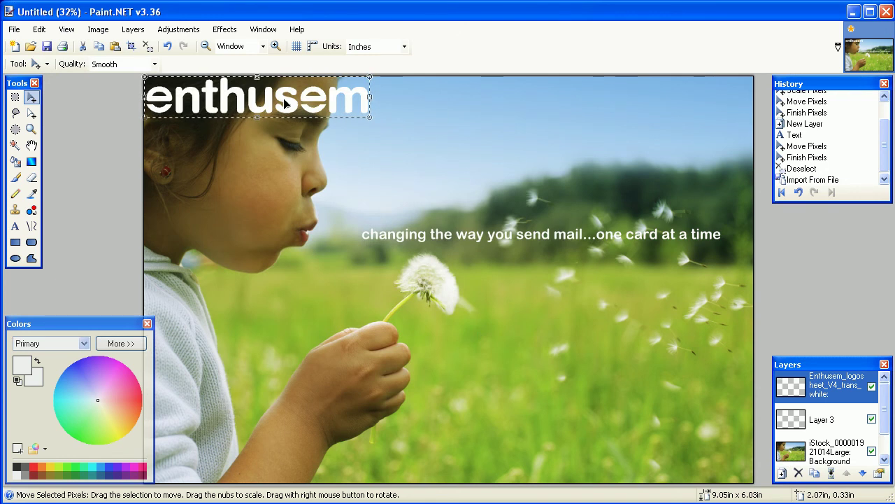
left_click_drag(285, 103, 649, 456)
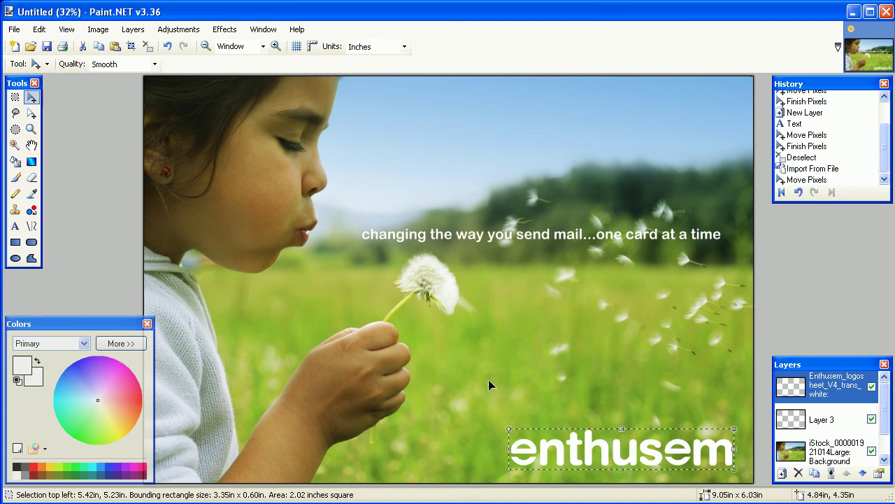
left_click_drag(508, 428, 530, 440)
left_click(504, 414)
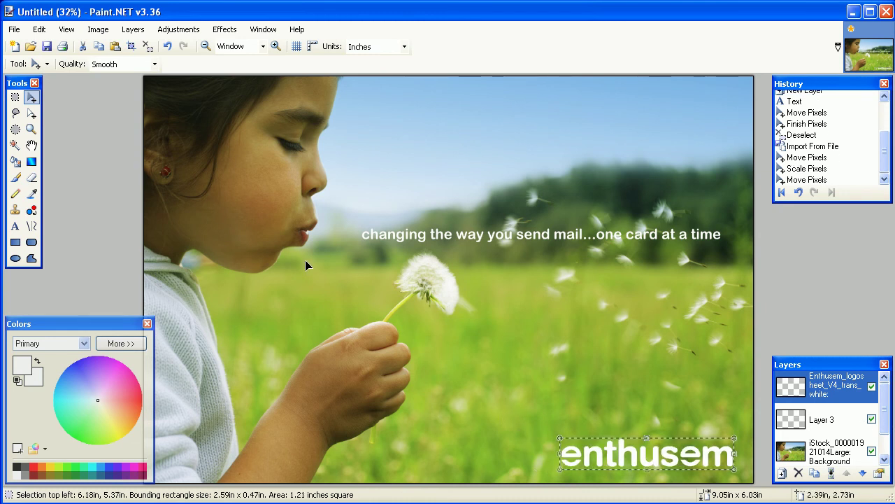
left_click(124, 163)
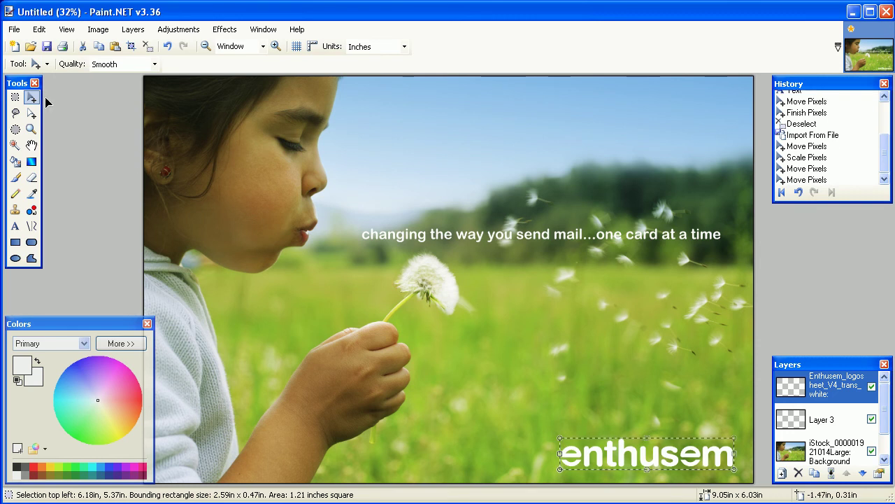
Step: Save the layered image to the Desktop as field.pdn
left_click(18, 36)
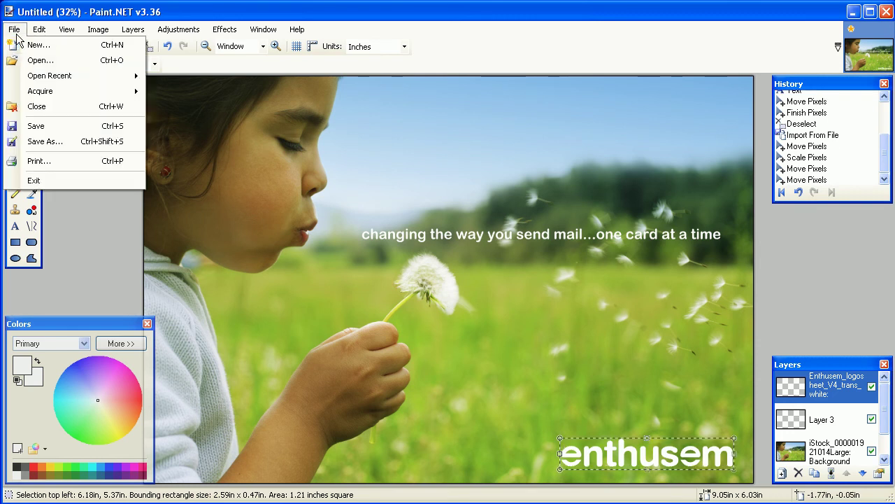
left_click(35, 143)
type("field")
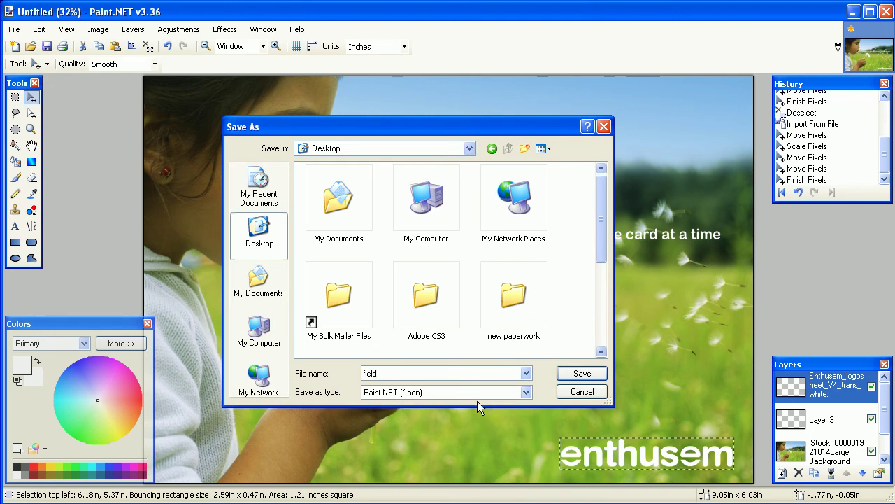
left_click(583, 373)
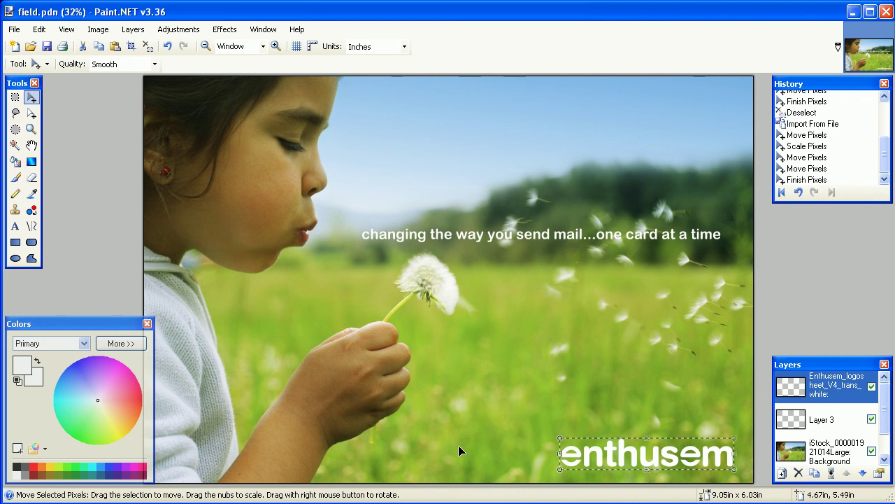
Step: Save a flattened copy as field.jpg in JPEG format at quality 100
left_click(14, 29)
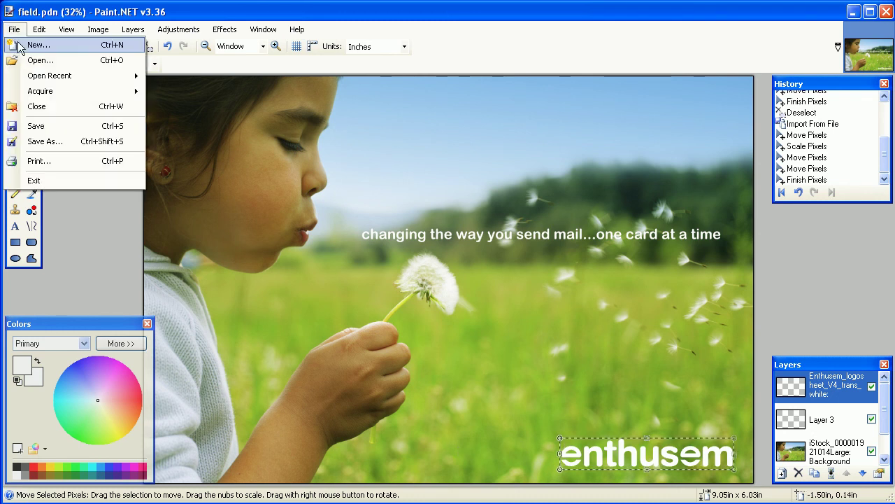
left_click(31, 142)
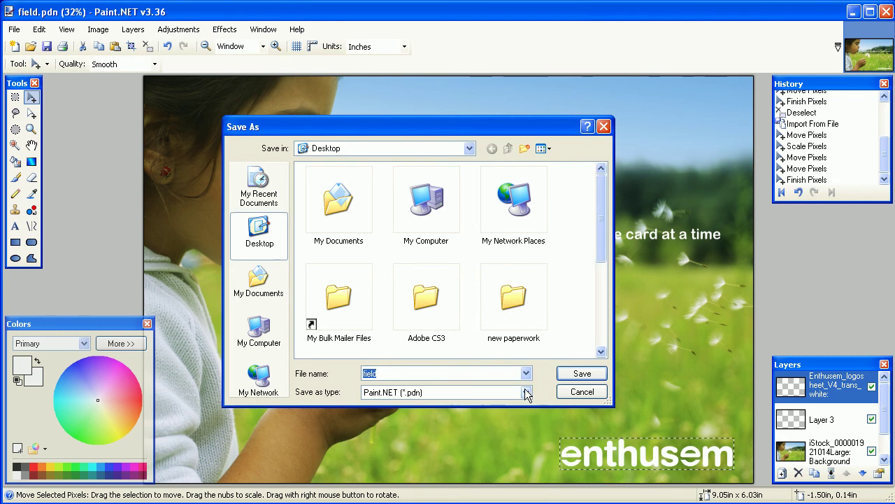
left_click(526, 392)
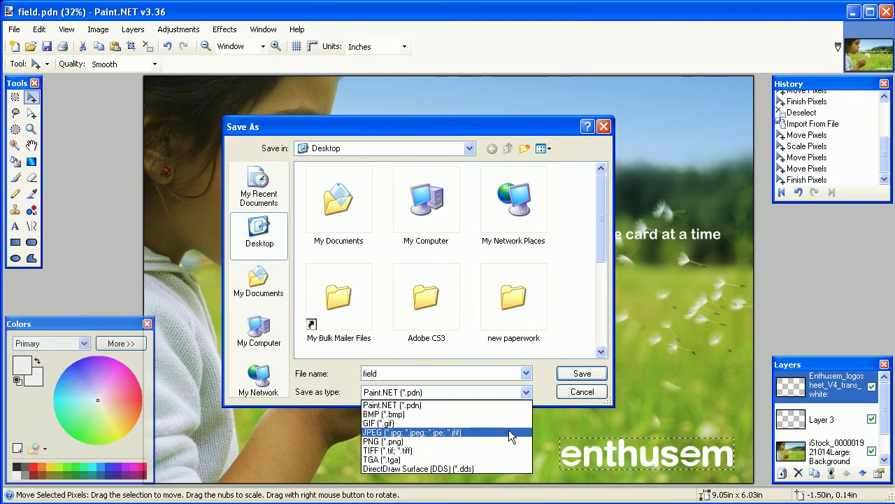
left_click(508, 430)
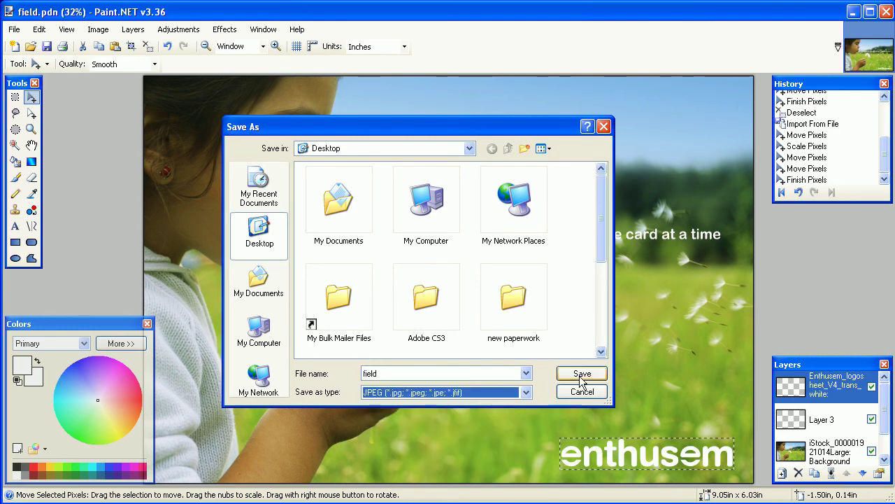
left_click(580, 374)
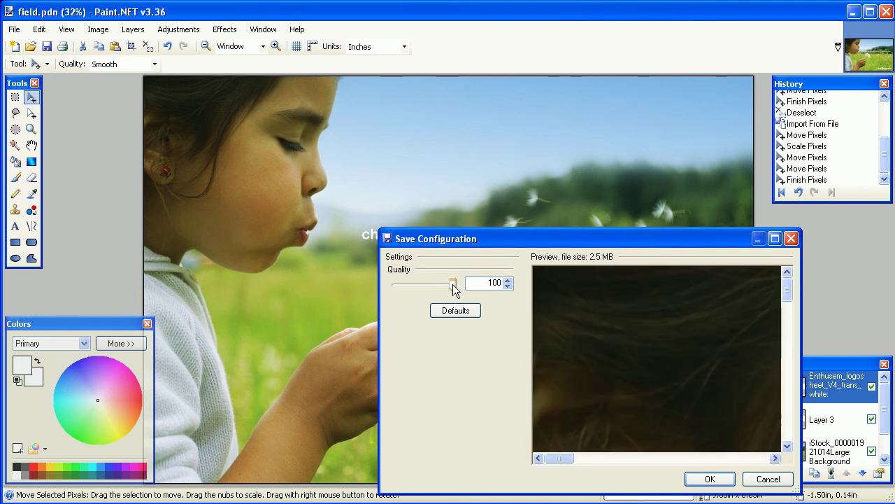
left_click(707, 480)
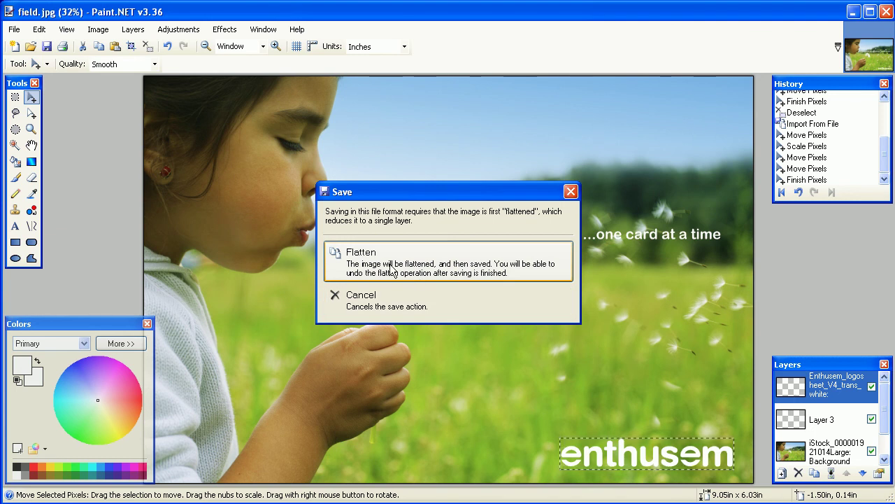
left_click(391, 269)
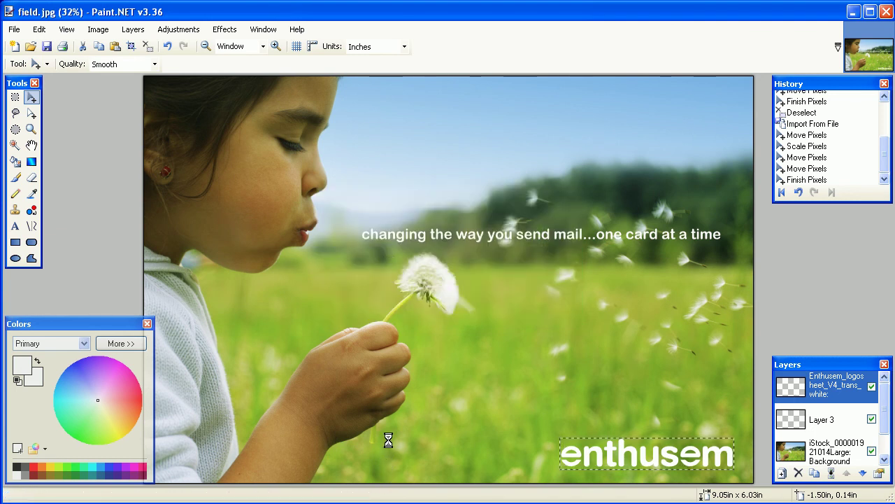